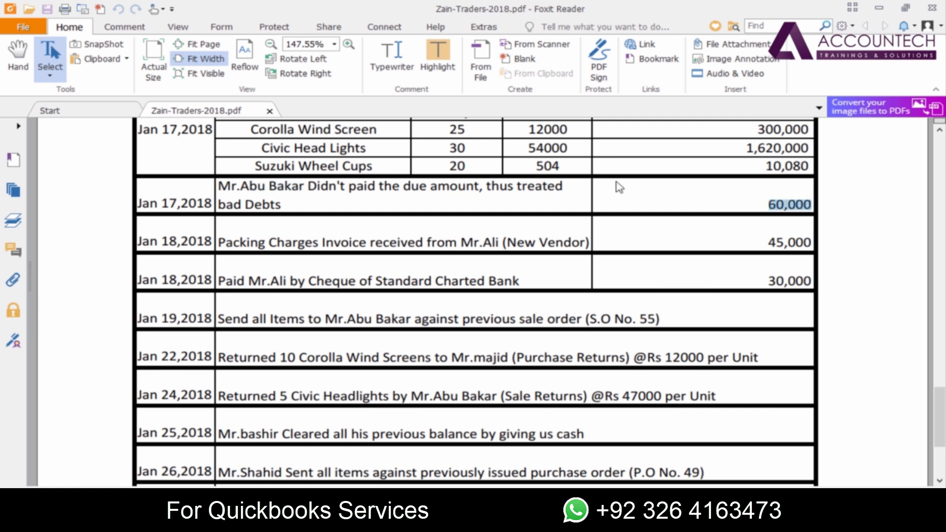
- Switch to QuickBooks and start a payment for the customer named in the bad-debt entry, selecting the invoice dated 01-01-2018
{"action": "left_click", "coordinate": [475, 188]}
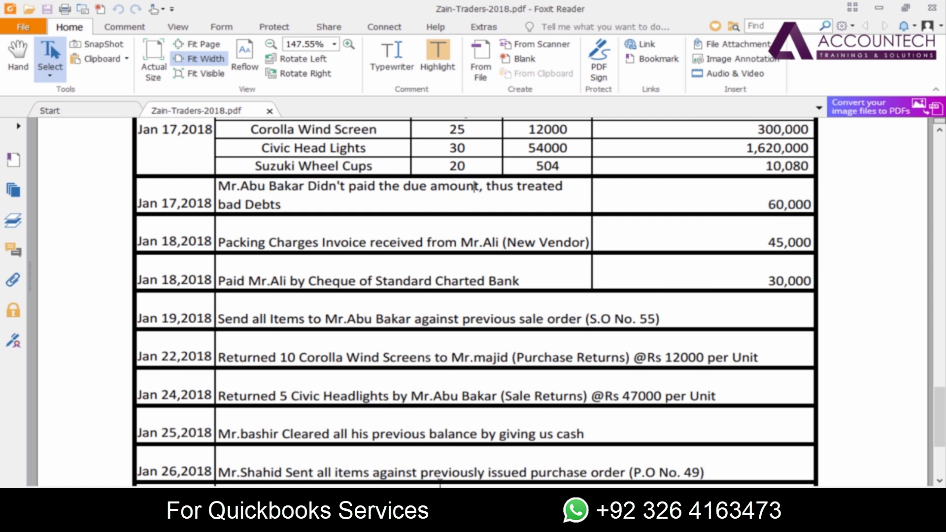
{"action": "left_click", "coordinate": [464, 521]}
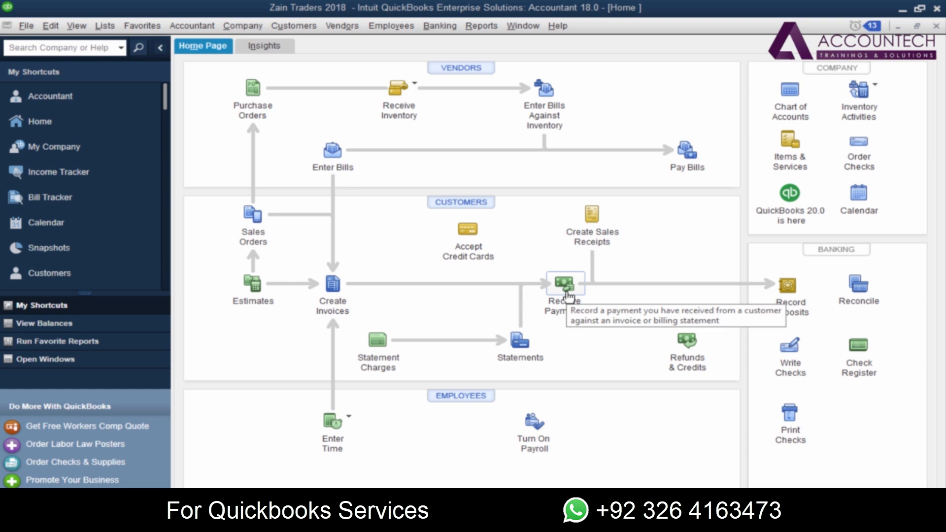
{"action": "left_click", "coordinate": [384, 105]}
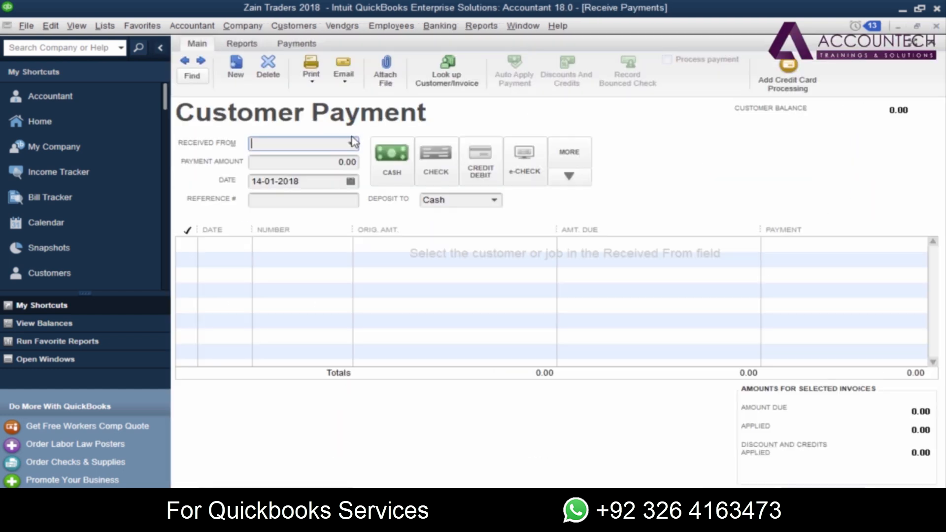
{"action": "left_click", "coordinate": [352, 143]}
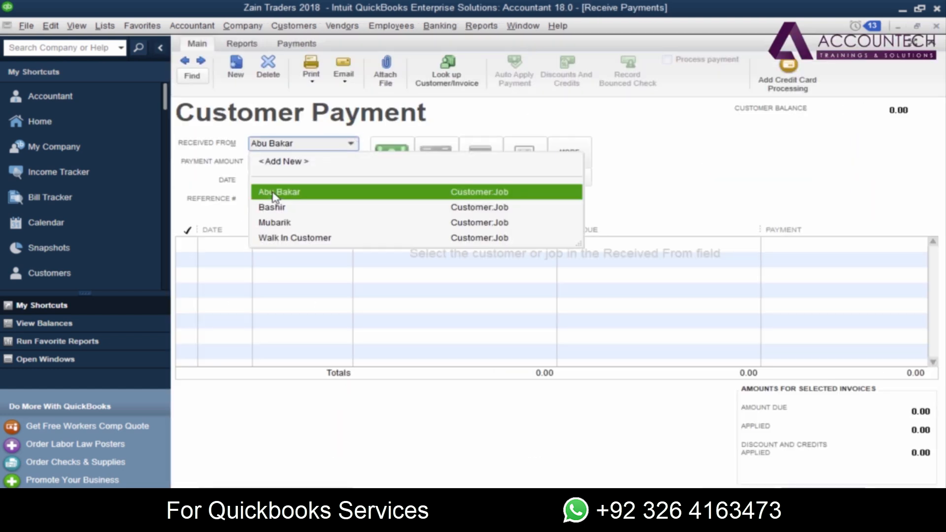
{"action": "left_click", "coordinate": [275, 192]}
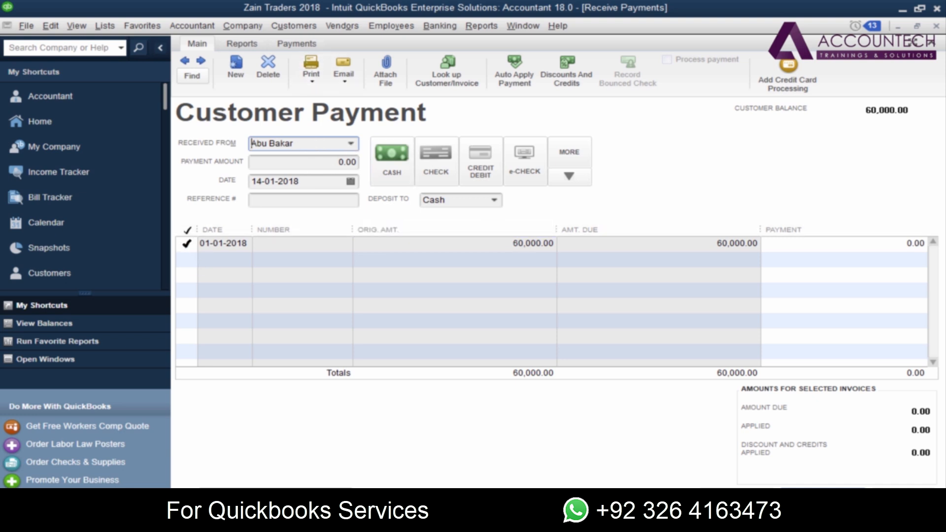
{"action": "left_click", "coordinate": [186, 244]}
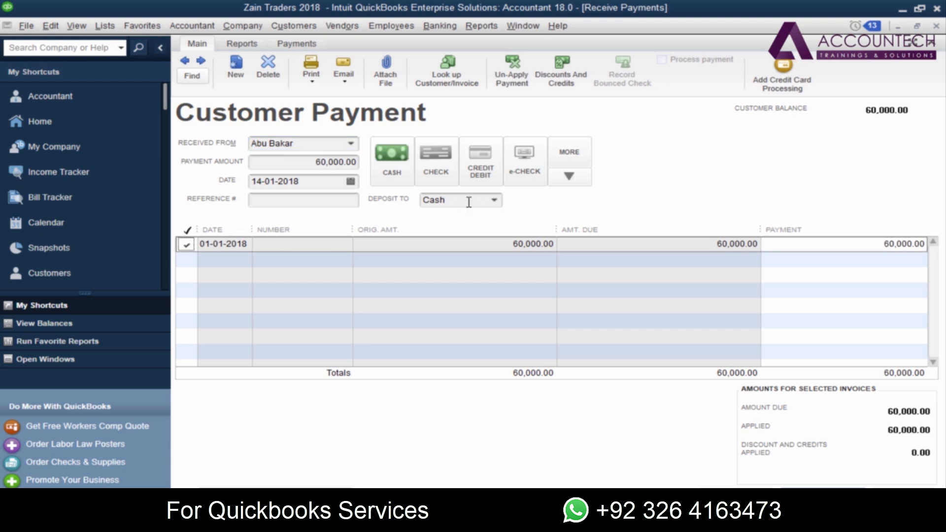
- Open the discounts and credits for the selected invoice and set the discount amount to 60,000
{"action": "left_click", "coordinate": [567, 83]}
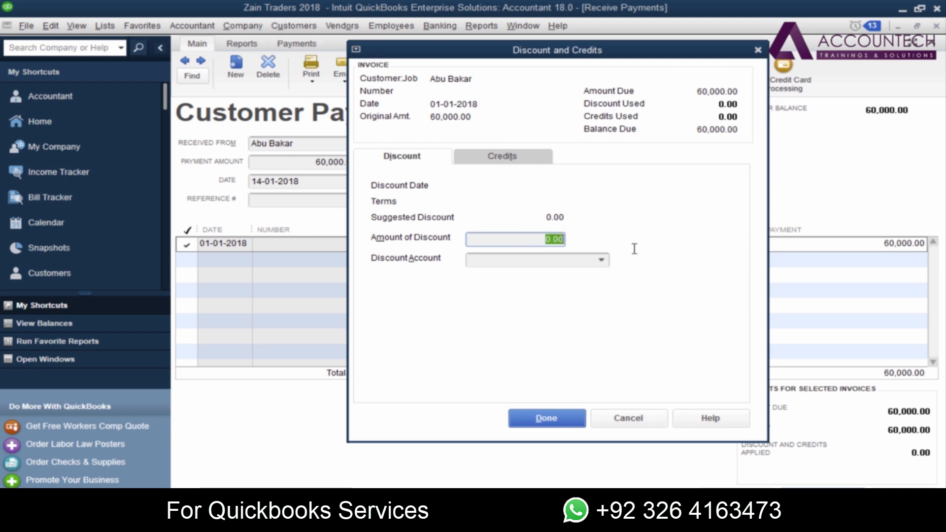
{"action": "type", "text": "60000"}
{"action": "key", "text": "Tab"}
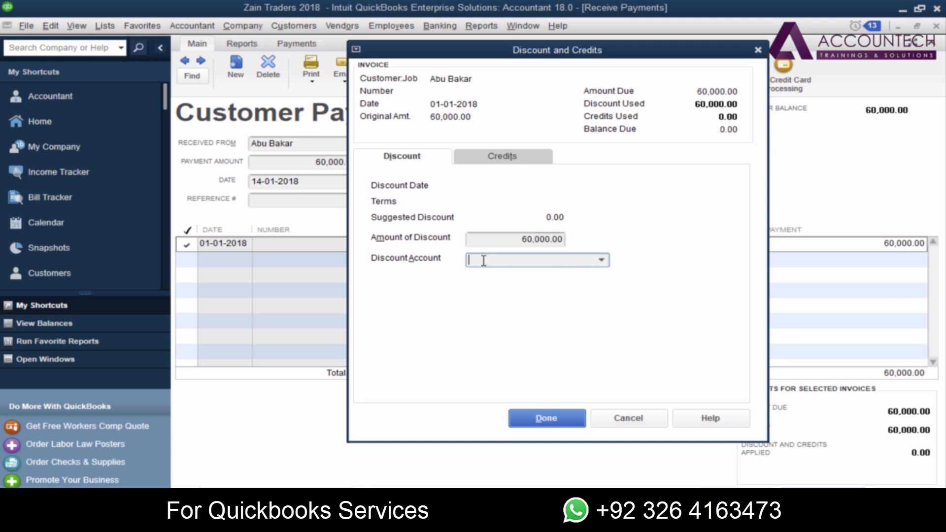
- Create an Expense account named Bad Debt as the discount account and apply the discount to the invoice
{"action": "type", "text": "Bad Debt"}
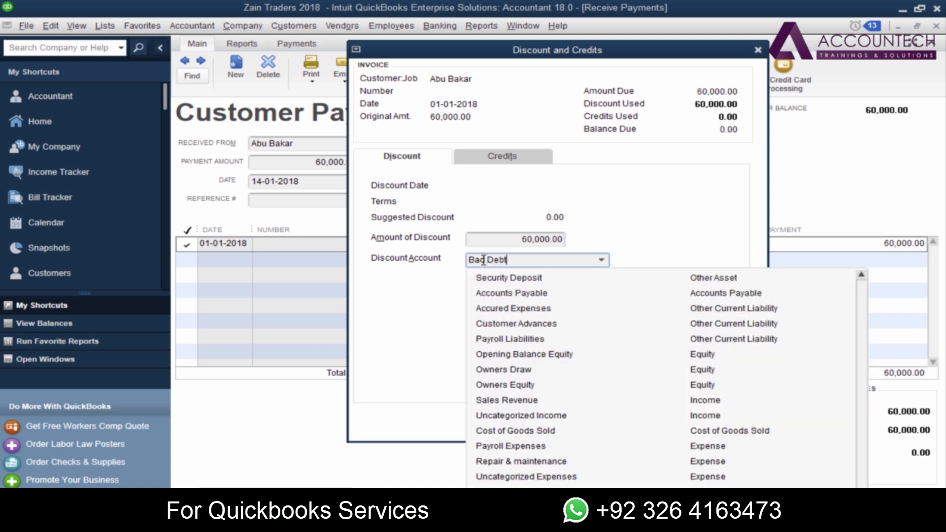
{"action": "key", "text": "Tab"}
{"action": "left_click", "coordinate": [440, 170]}
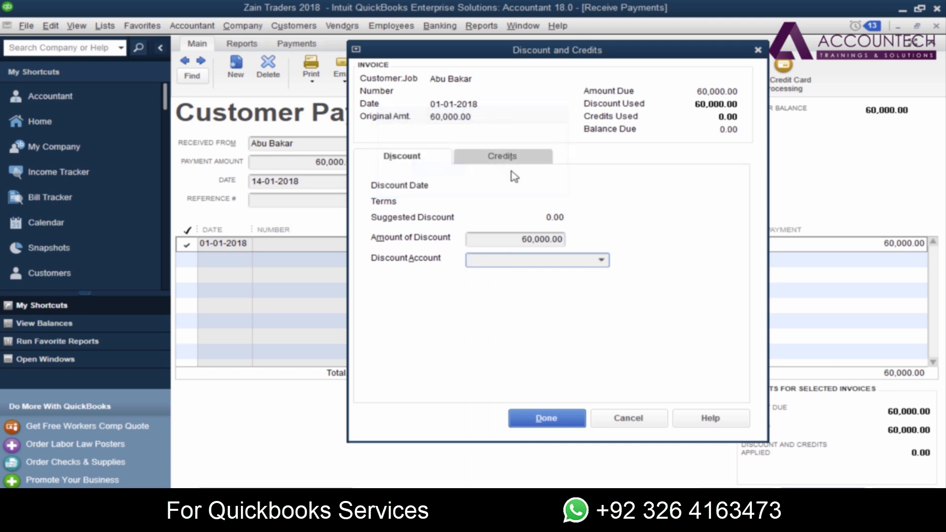
{"action": "left_click", "coordinate": [361, 67]}
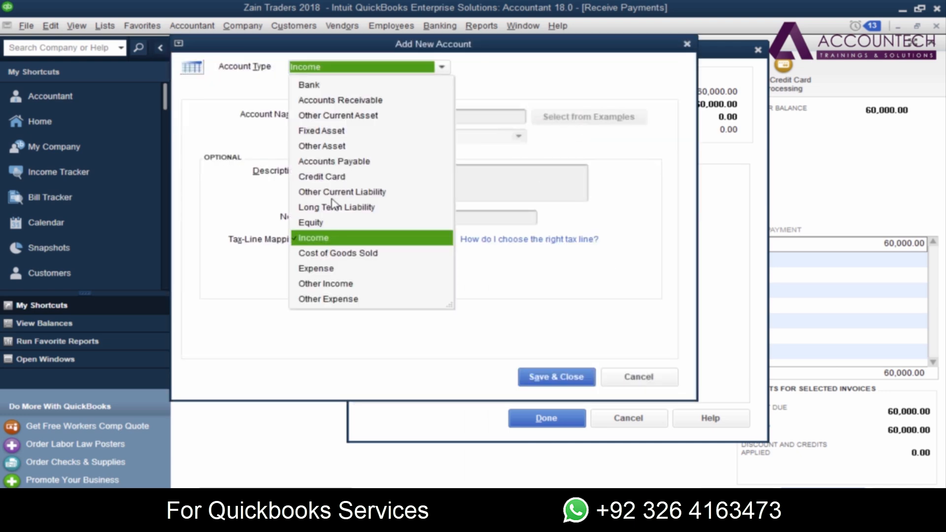
{"action": "left_click", "coordinate": [326, 270]}
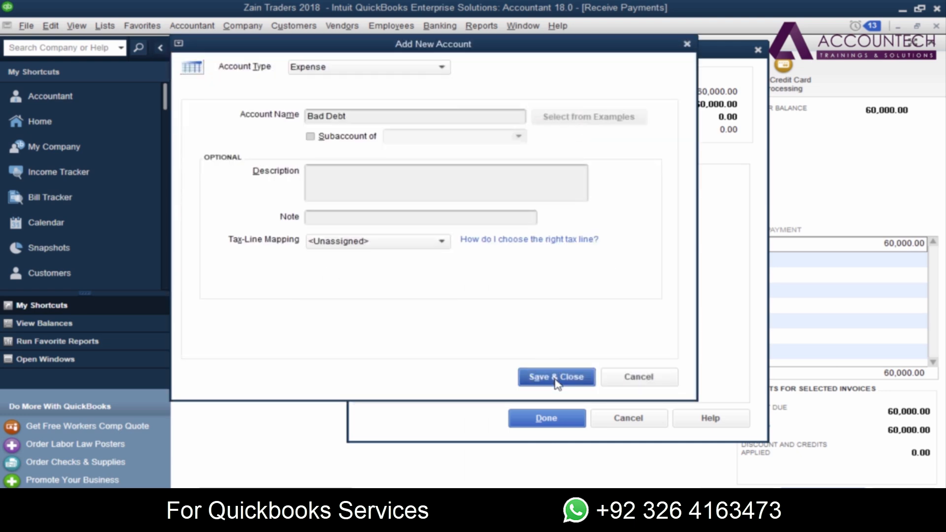
{"action": "left_click", "coordinate": [556, 377]}
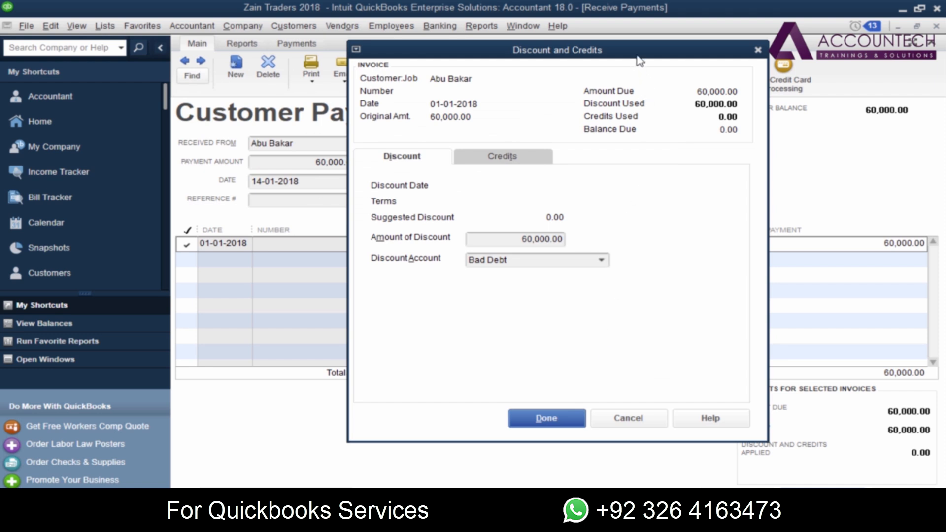
{"action": "left_click_drag", "start_coordinate": [638, 56], "coordinate": [587, 39]}
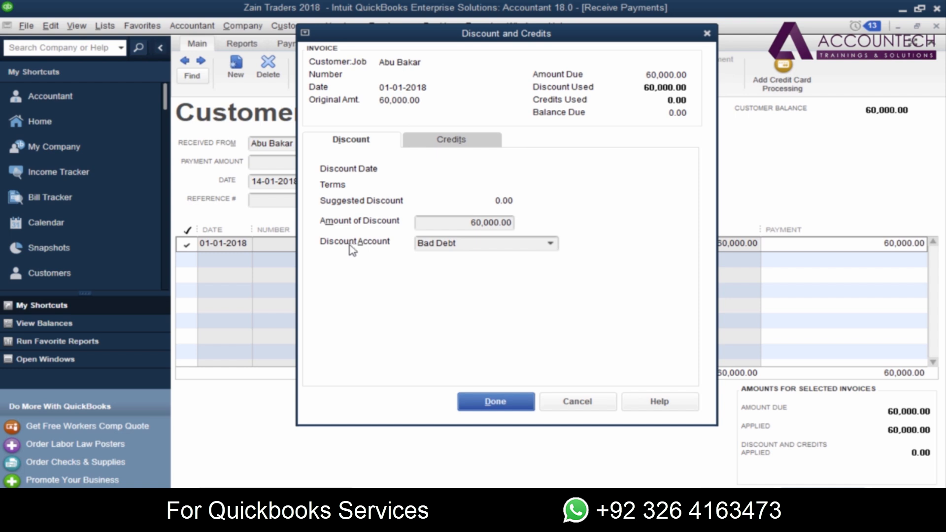
{"action": "left_click", "coordinate": [461, 245]}
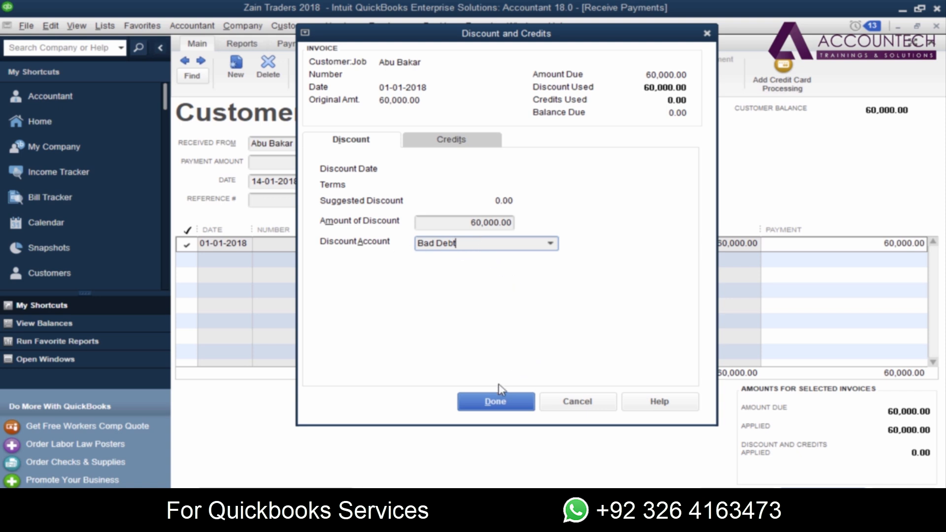
{"action": "left_click", "coordinate": [515, 404]}
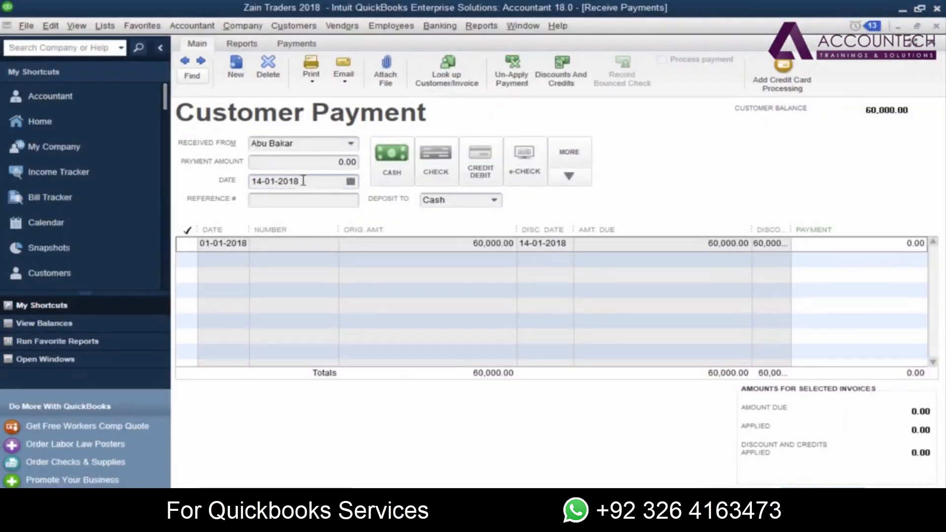
- Set the payment date to 17-01-2018 and the reference to 2908, and save the payment
{"action": "key", "text": "shift+Home"}
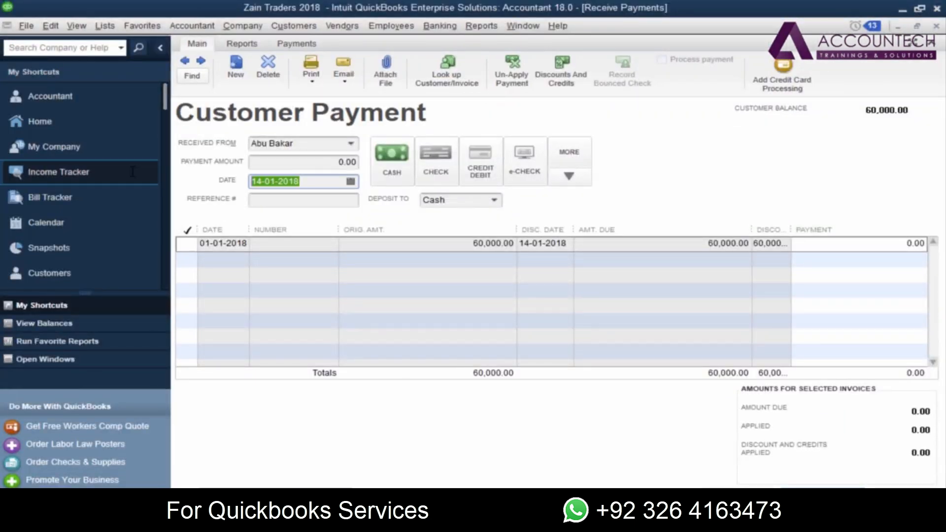
{"action": "type", "text": "17"}
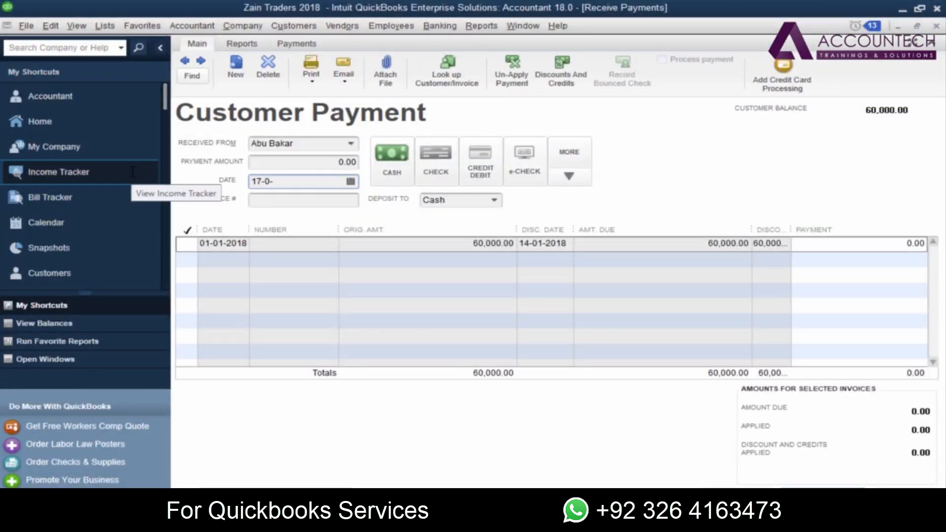
{"action": "type", "text": "-01-1018"}
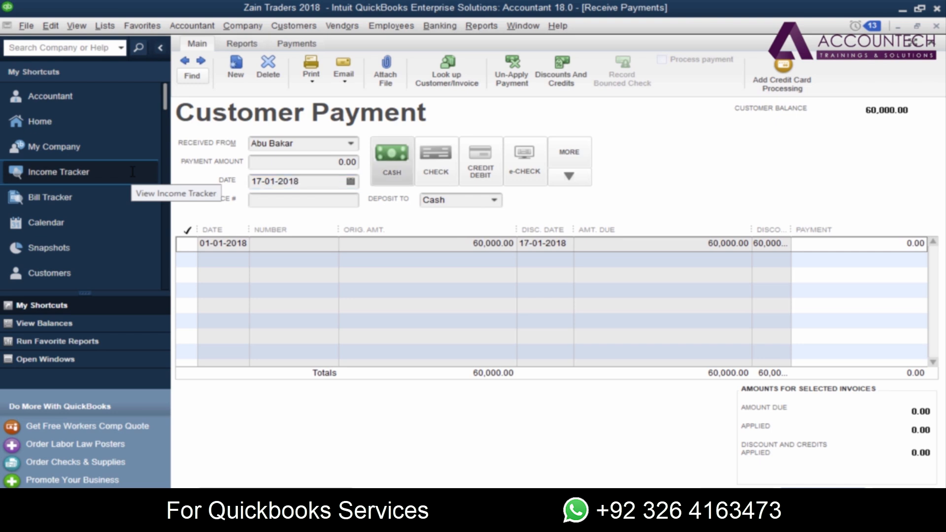
{"action": "left_click", "coordinate": [294, 200]}
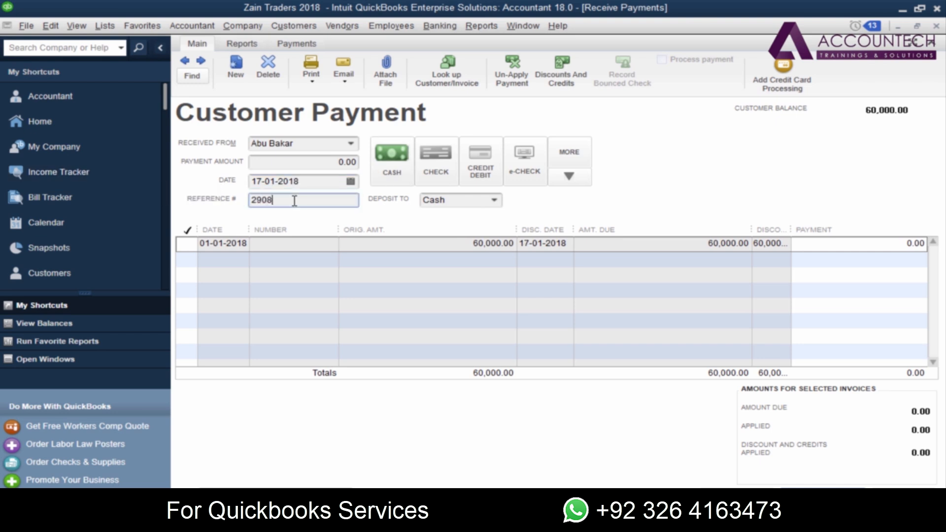
{"action": "key", "text": "Tab"}
{"action": "left_click", "coordinate": [824, 495]}
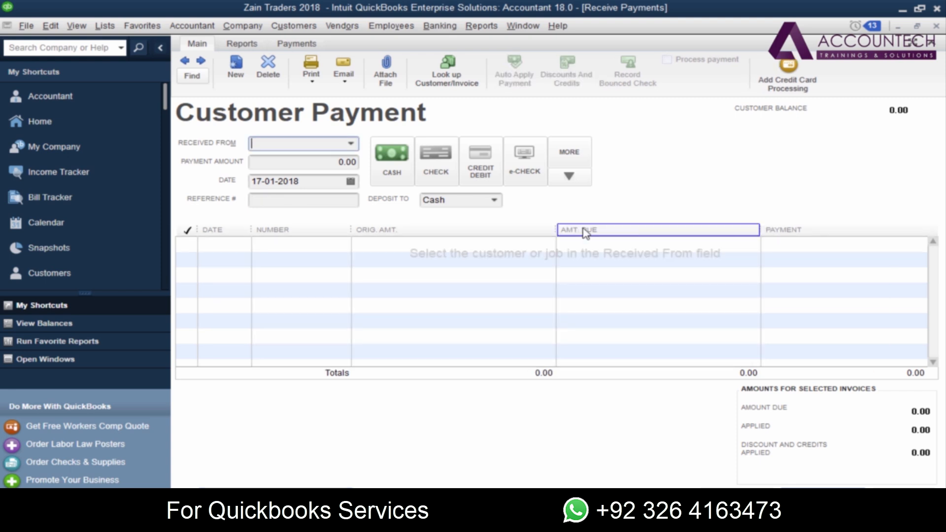
- Go back to the saved payment, view its Transaction Journal report, and close both windows
{"action": "left_click", "coordinate": [186, 64]}
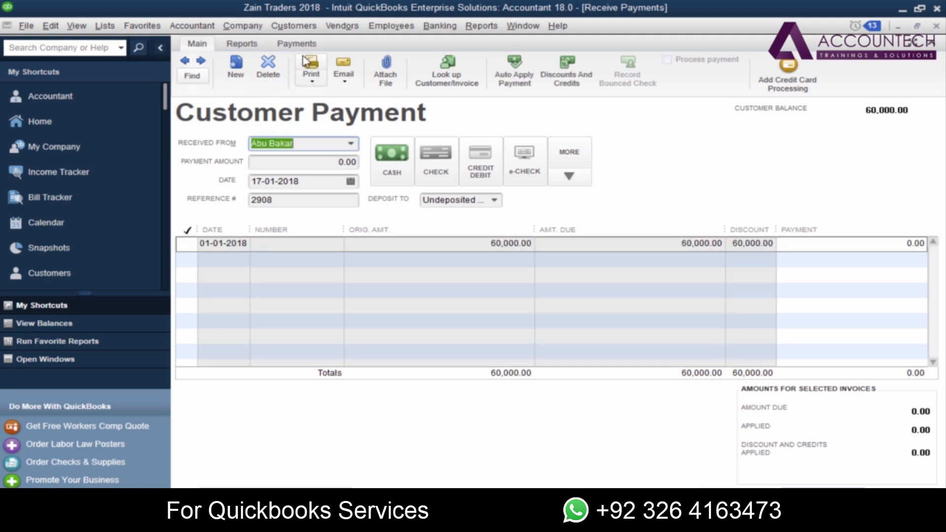
{"action": "left_click", "coordinate": [245, 45]}
{"action": "left_click", "coordinate": [295, 69]}
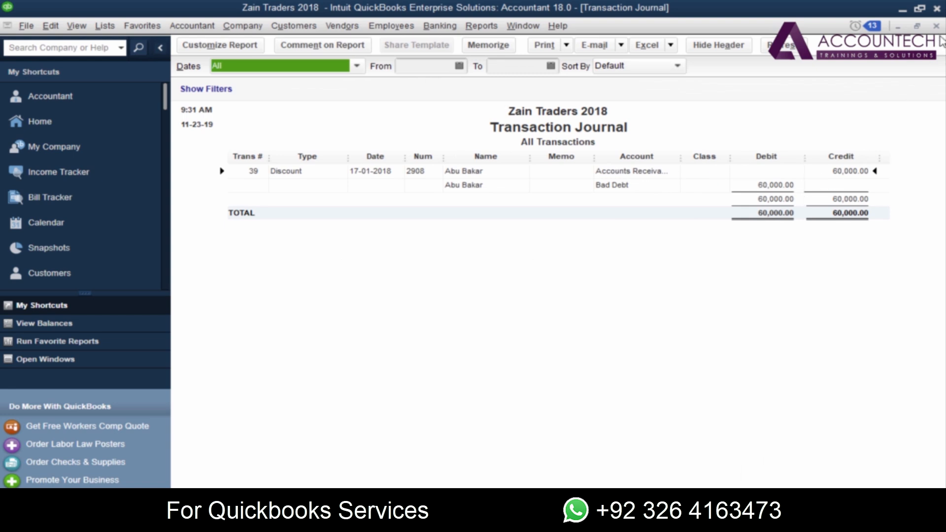
{"action": "left_click", "coordinate": [938, 27]}
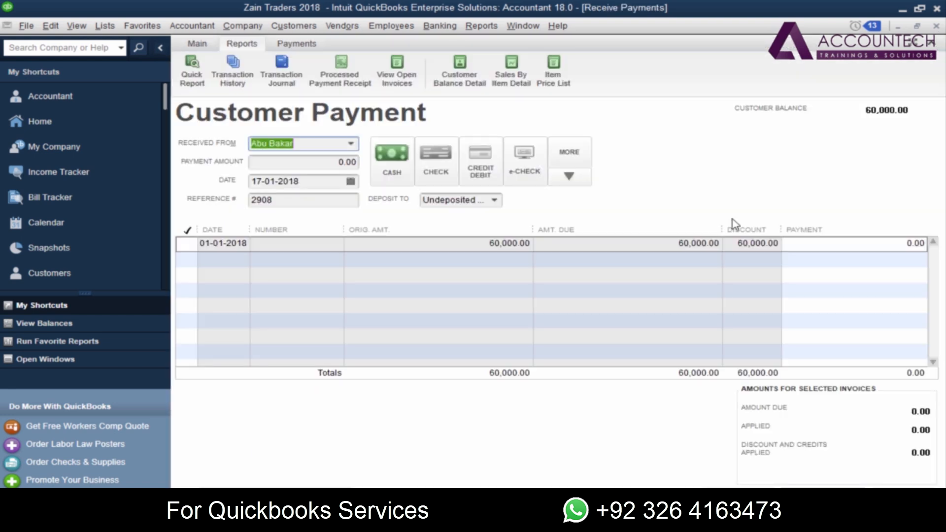
{"action": "left_click", "coordinate": [937, 26]}
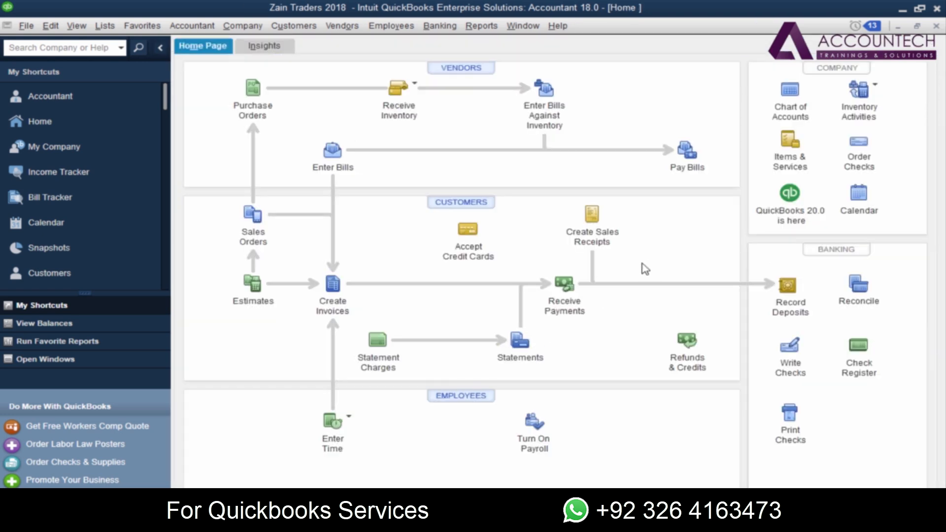
- Check the same customer for unpaid invoices in a new customer payment and close it without recording
{"action": "left_click", "coordinate": [565, 286]}
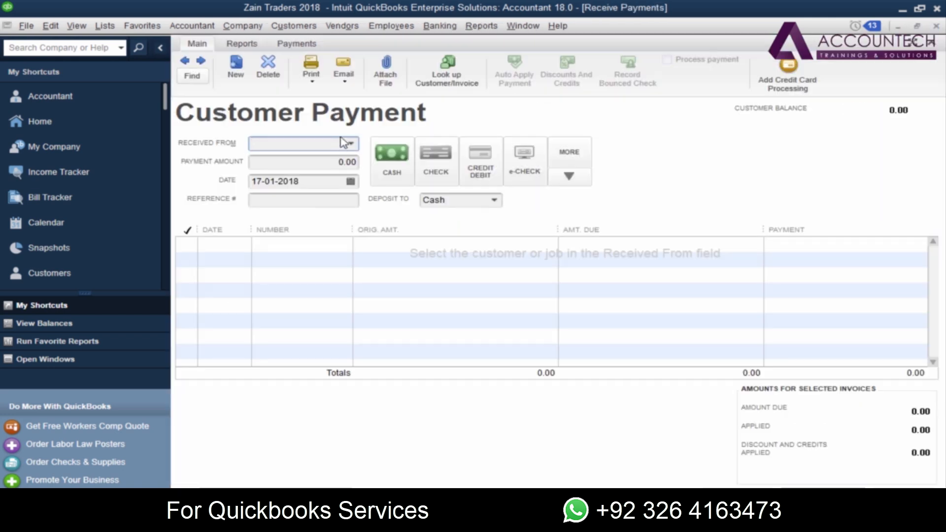
{"action": "left_click", "coordinate": [351, 144]}
{"action": "left_click", "coordinate": [279, 193]}
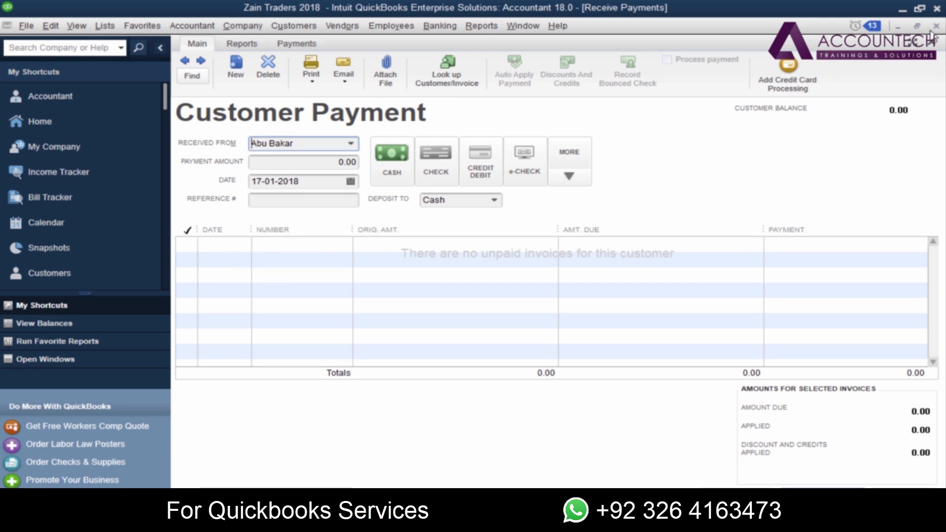
{"action": "left_click", "coordinate": [936, 27]}
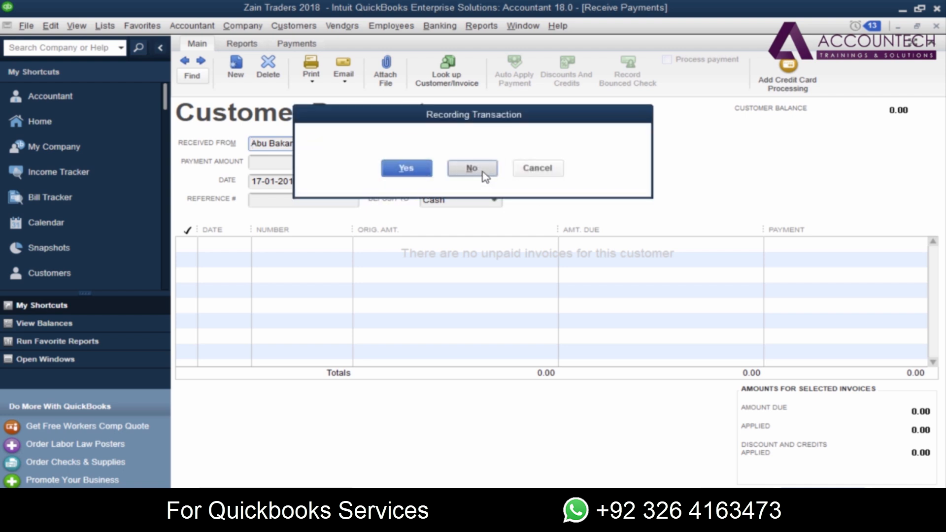
{"action": "left_click", "coordinate": [480, 172]}
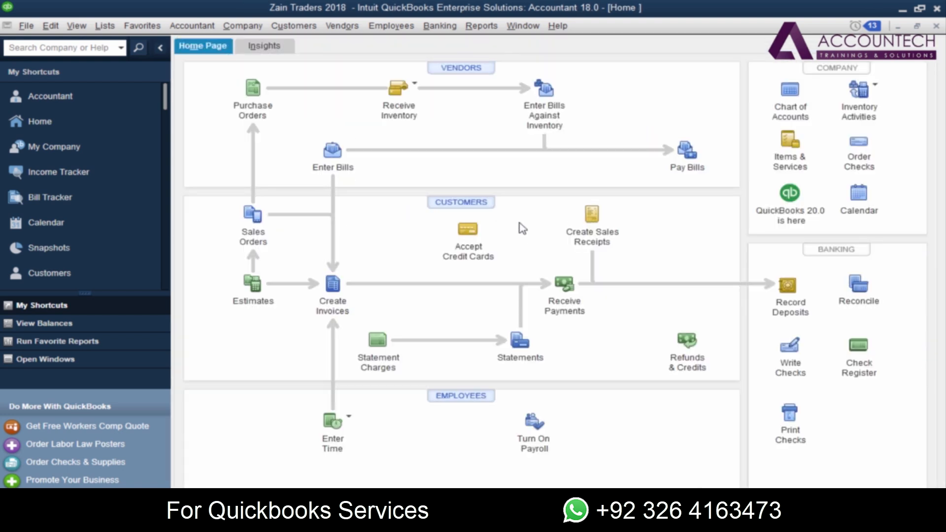
- Reopen payment 2908 to review its debit and credit accounts in the Transaction Journal, and close the windows
{"action": "left_click", "coordinate": [565, 285]}
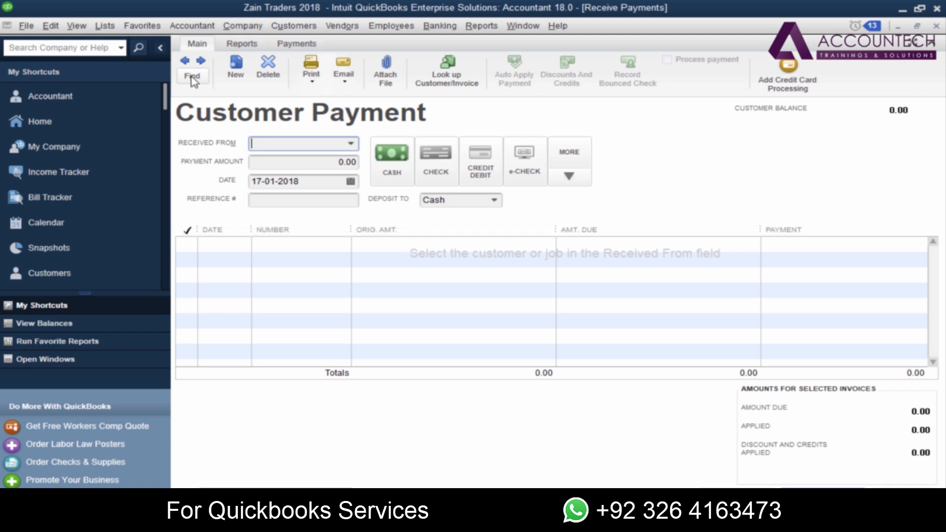
{"action": "left_click", "coordinate": [184, 62]}
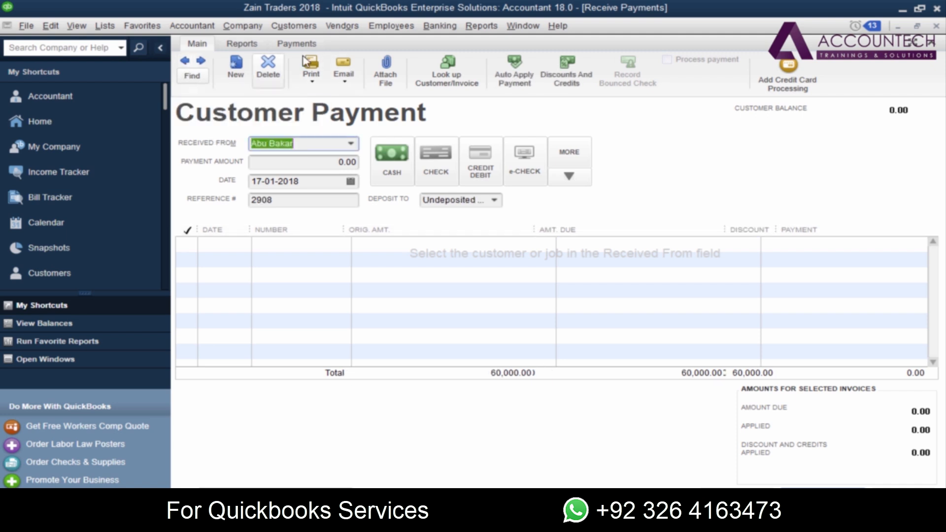
{"action": "left_click", "coordinate": [238, 45]}
{"action": "left_click", "coordinate": [281, 69]}
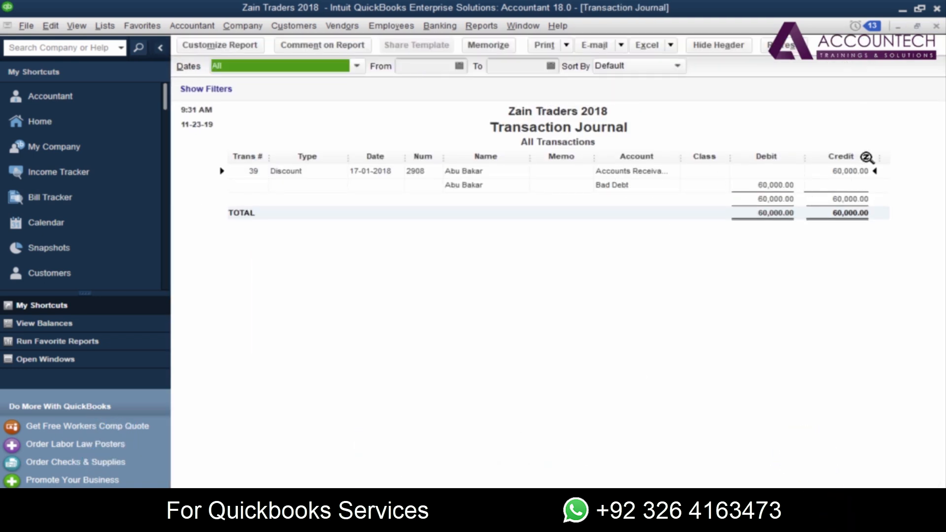
{"action": "left_click", "coordinate": [937, 27]}
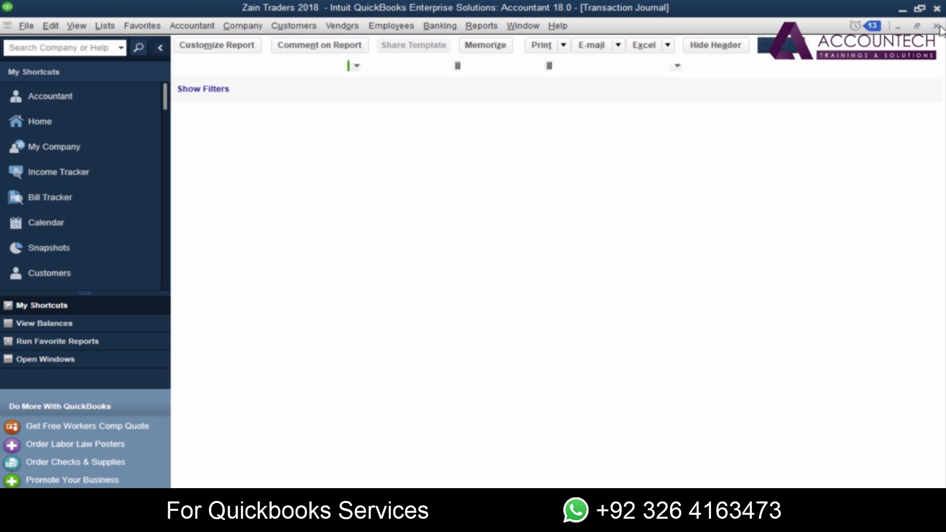
{"action": "left_click", "coordinate": [936, 27]}
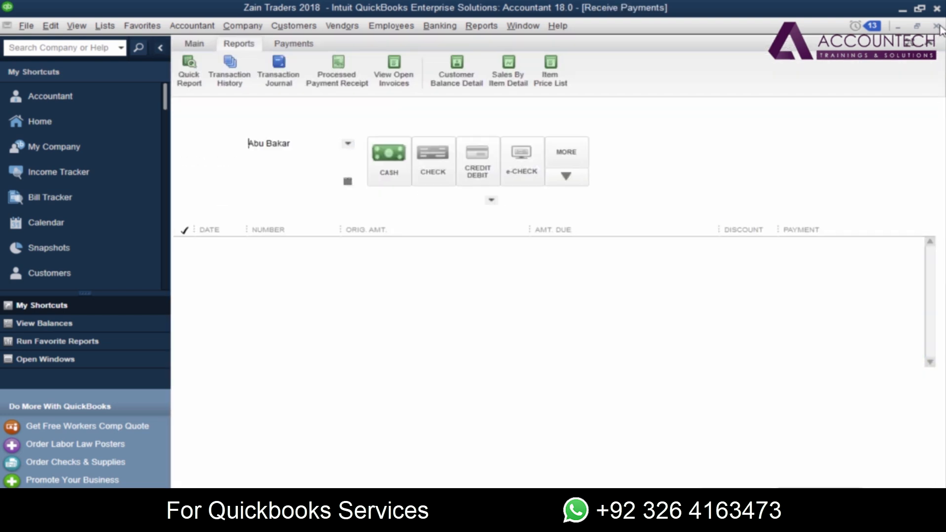